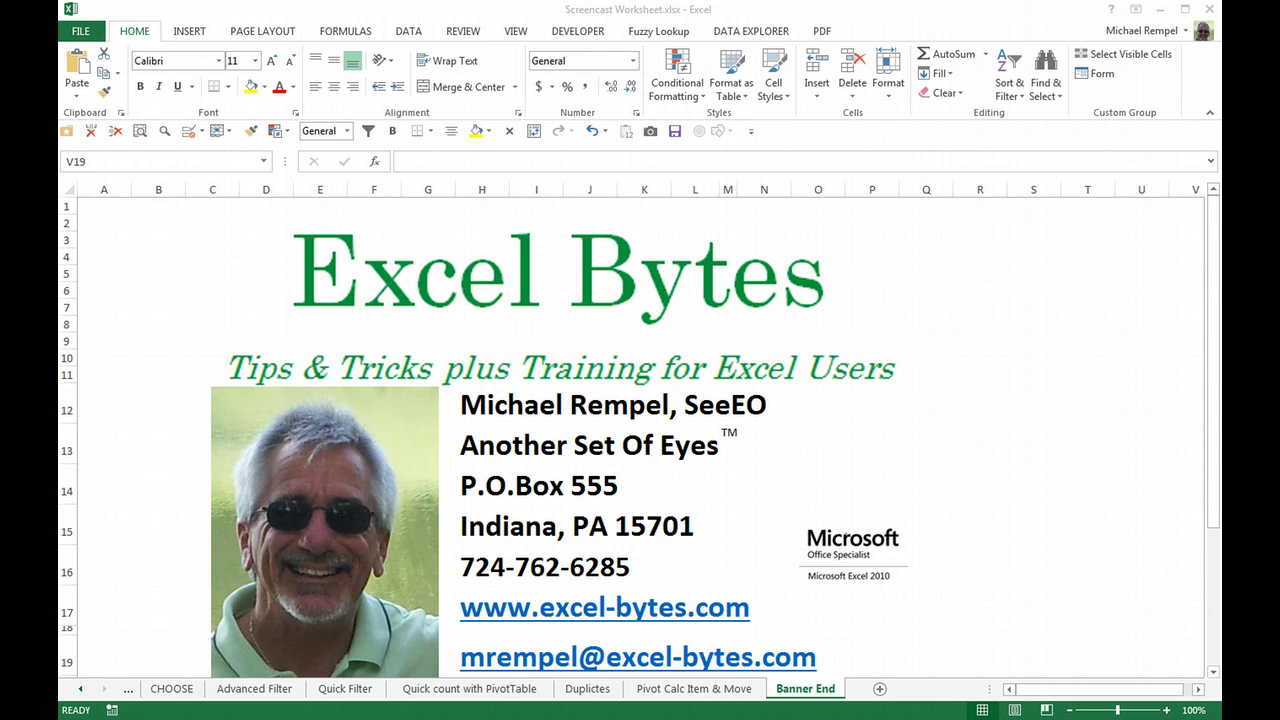
# Create a PivotTable from range A1:E110 of the Pivot Calc Item & Move sheet, placed at cell G1 of that sheet
pyautogui.click(680, 697)
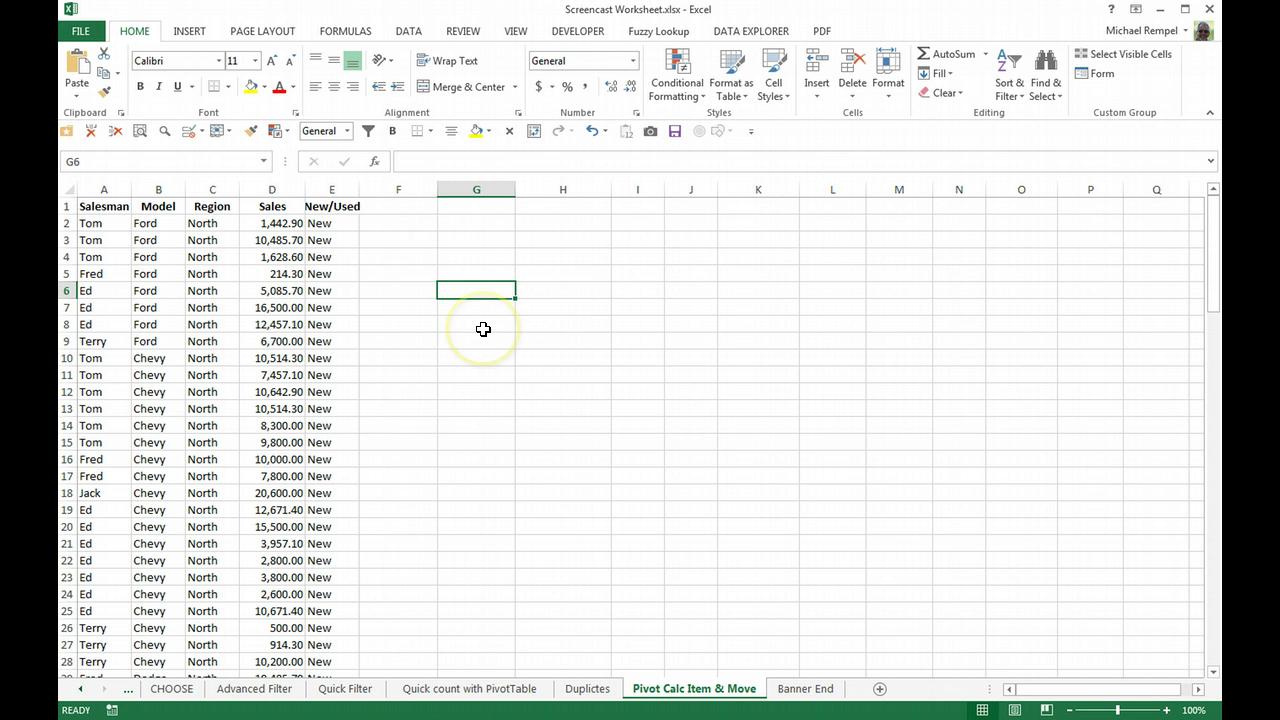
pyautogui.click(108, 206)
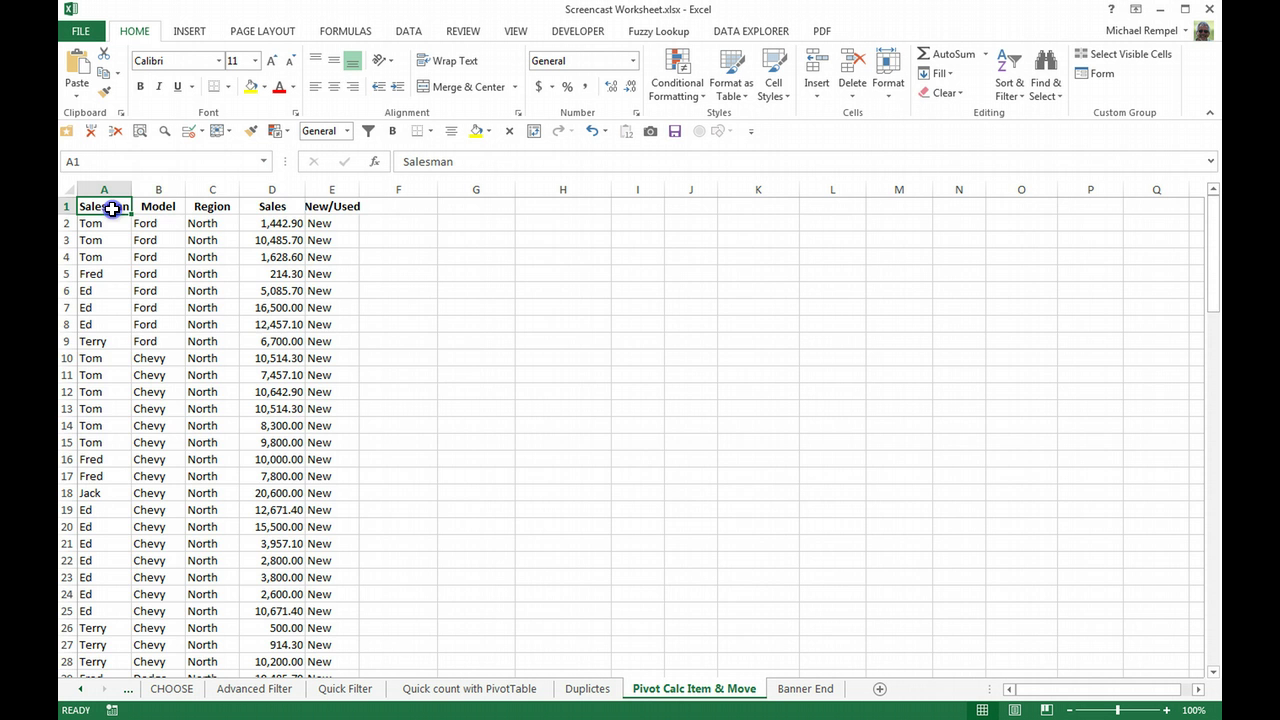
pyautogui.hotkey('ctrl', 'shift', 'Right')
pyautogui.hotkey('ctrl', 'shift', 'Down')
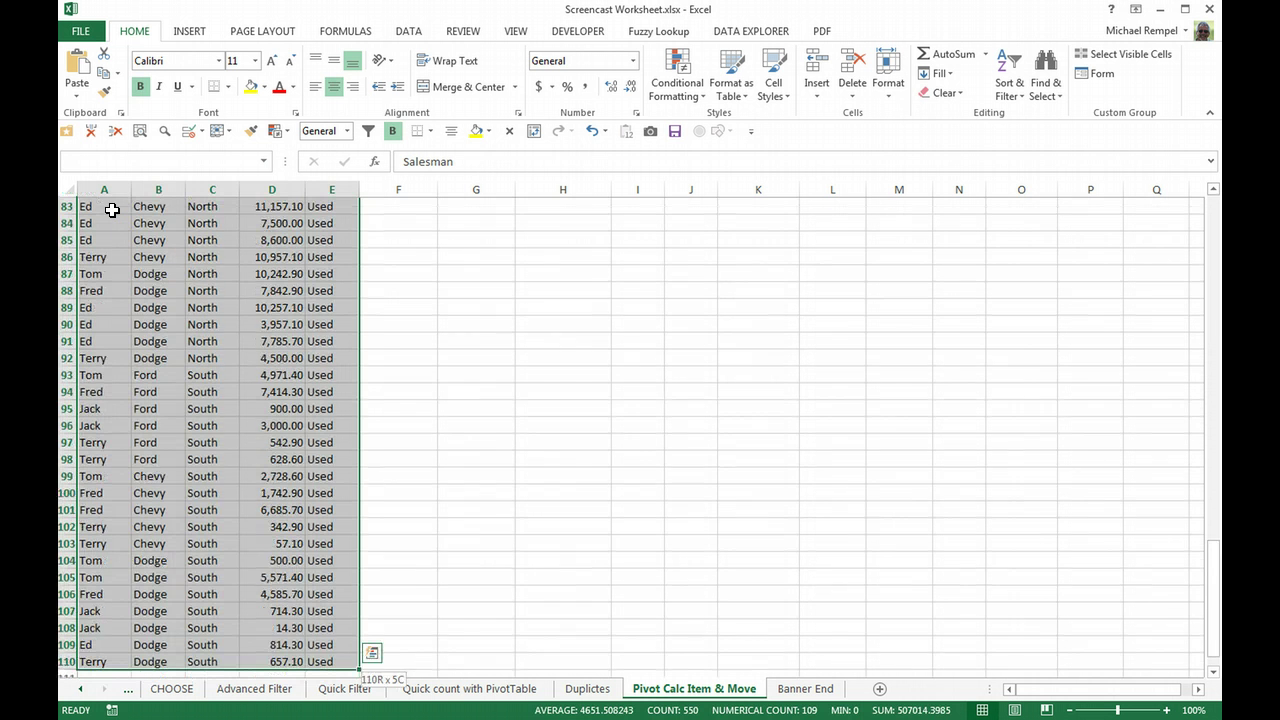
pyautogui.click(188, 31)
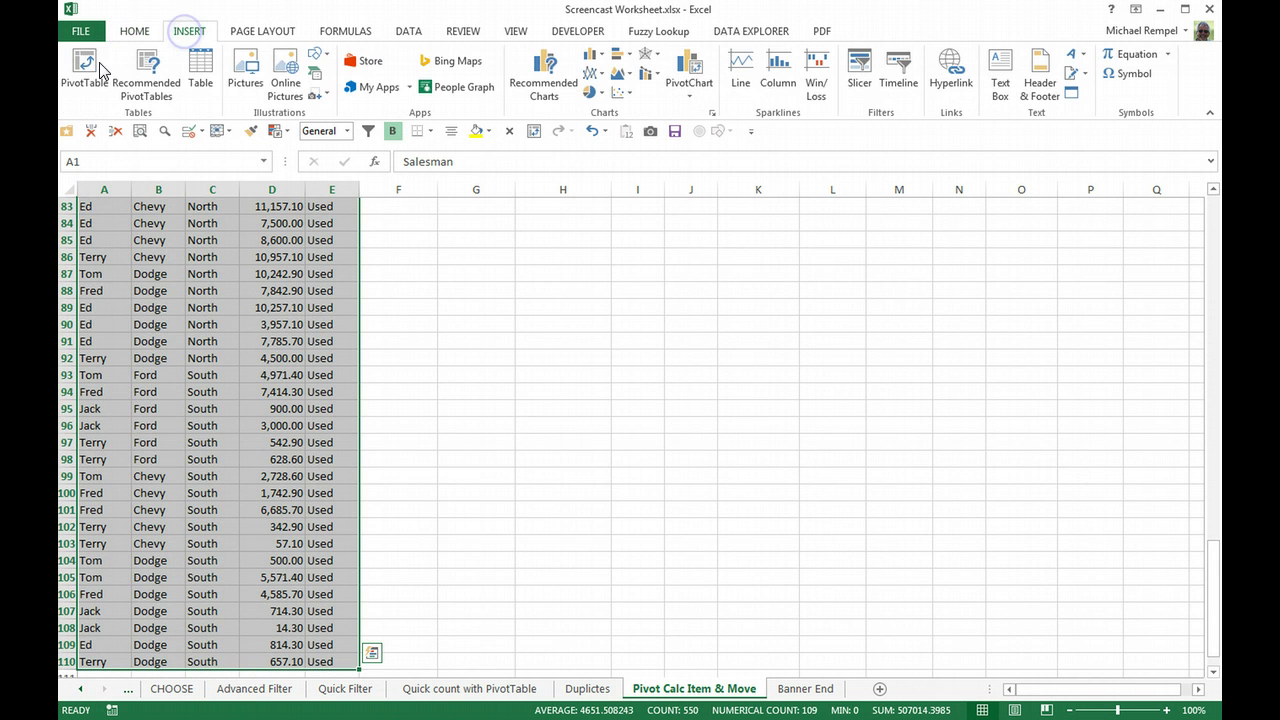
pyautogui.click(86, 70)
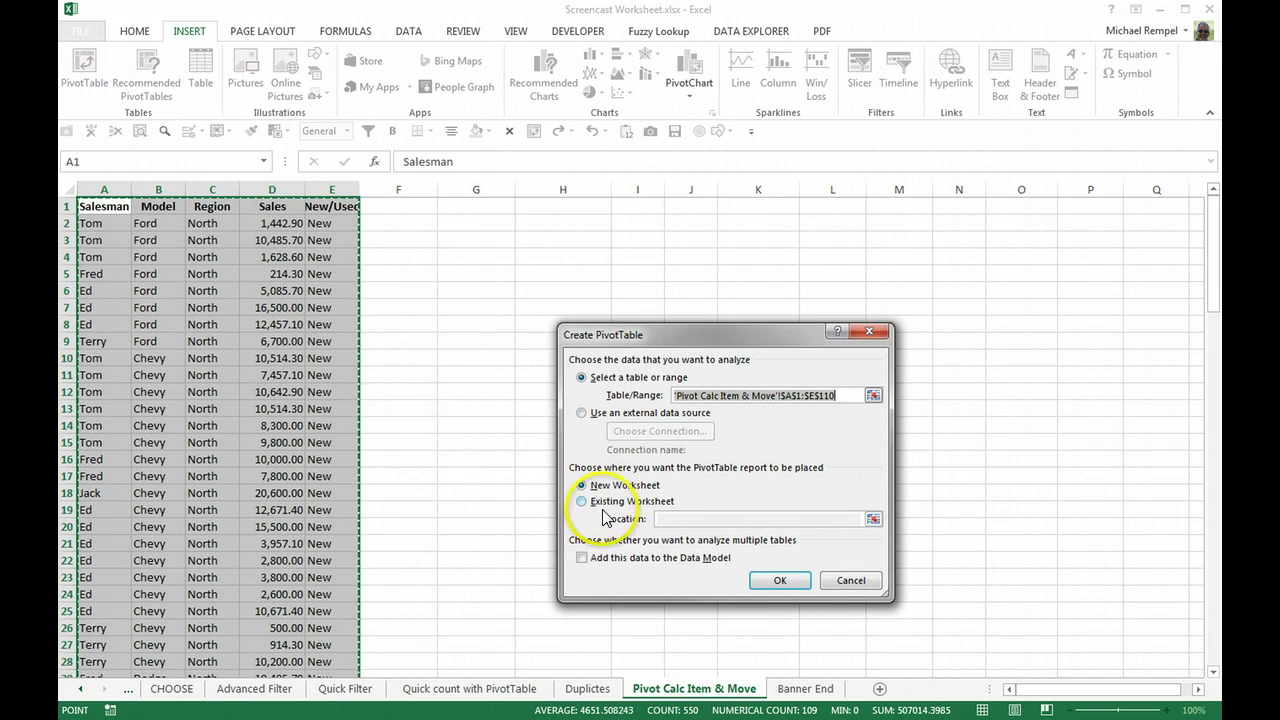
pyautogui.click(582, 502)
pyautogui.click(474, 206)
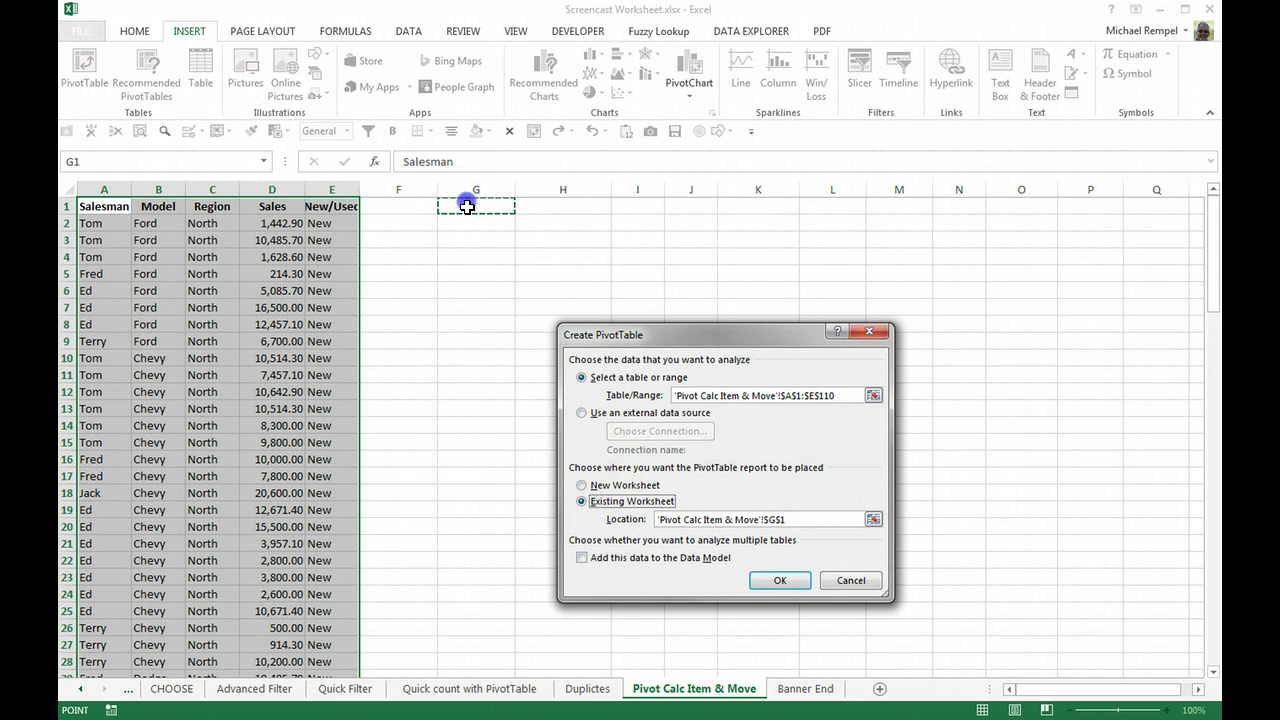
pyautogui.click(778, 581)
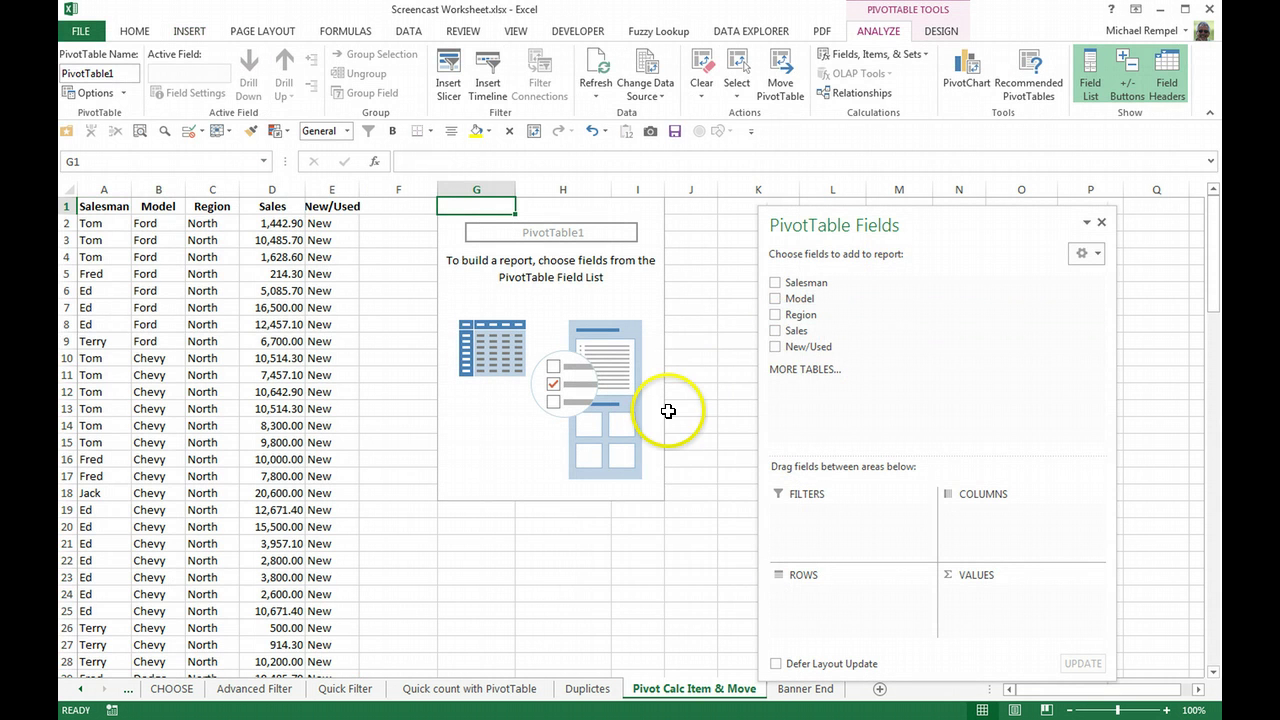
# Lay out the PivotTable with Sales summed as values, Model as columns, Salesman as rows, and Region and New/Used as filters
pyautogui.moveTo(918, 246); pyautogui.dragTo(999, 155)
pyautogui.moveTo(766, 256); pyautogui.dragTo(977, 517)
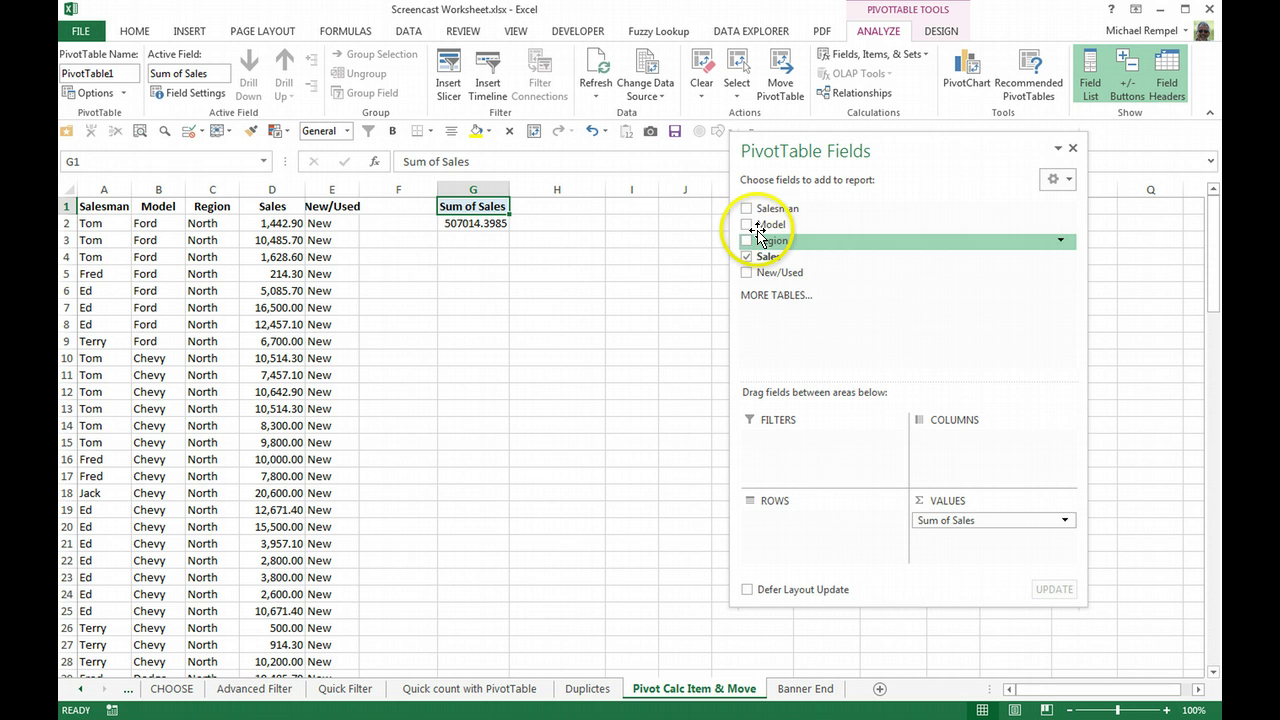
pyautogui.moveTo(762, 227); pyautogui.dragTo(963, 434)
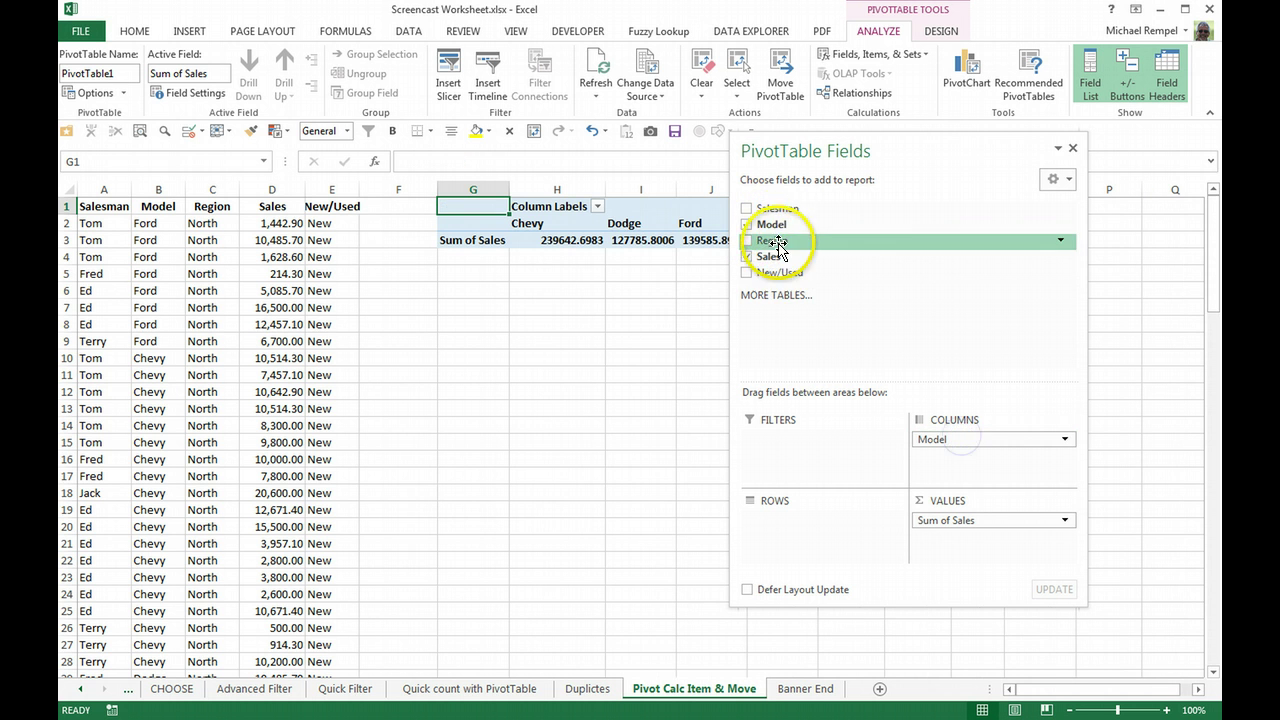
pyautogui.moveTo(765, 208); pyautogui.dragTo(822, 536)
pyautogui.moveTo(768, 241); pyautogui.dragTo(808, 443)
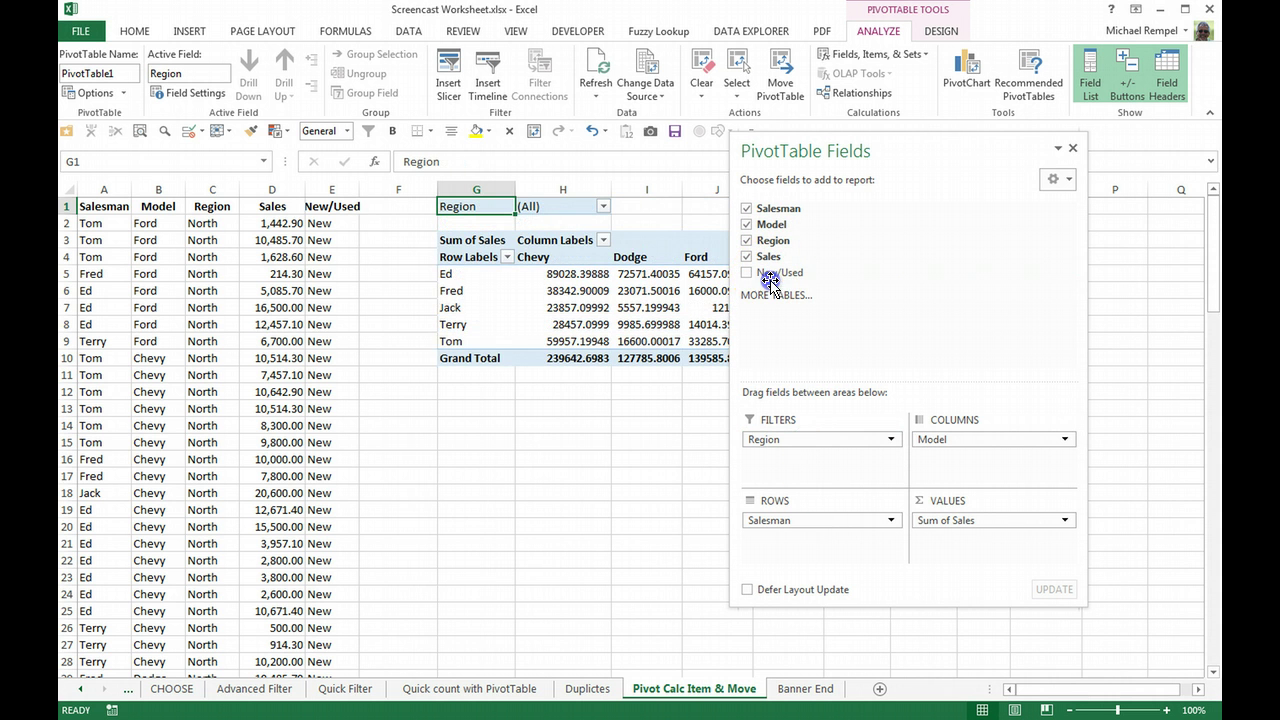
pyautogui.moveTo(768, 273); pyautogui.dragTo(812, 462)
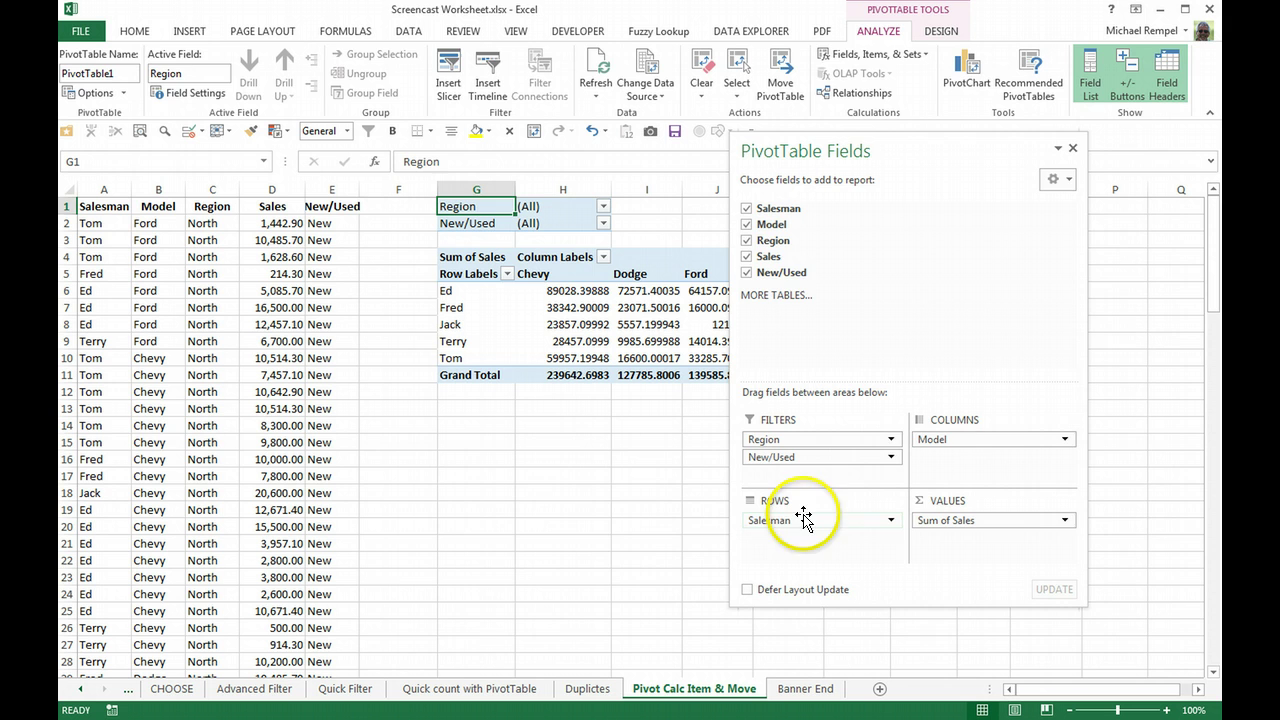
pyautogui.click(613, 529)
# Format the Sum of Sales value field as Accounting with 0 decimal places and no currency symbol
pyautogui.moveTo(548, 290); pyautogui.dragTo(790, 376)
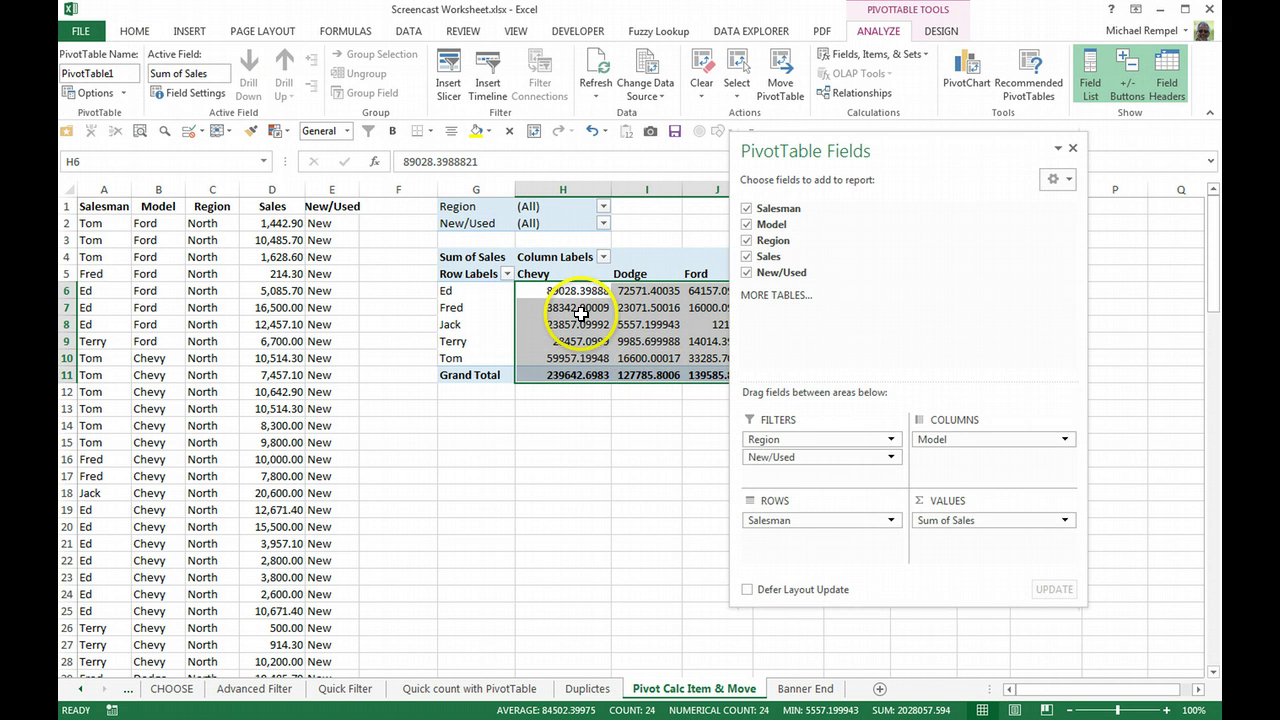
pyautogui.rightClick(578, 313)
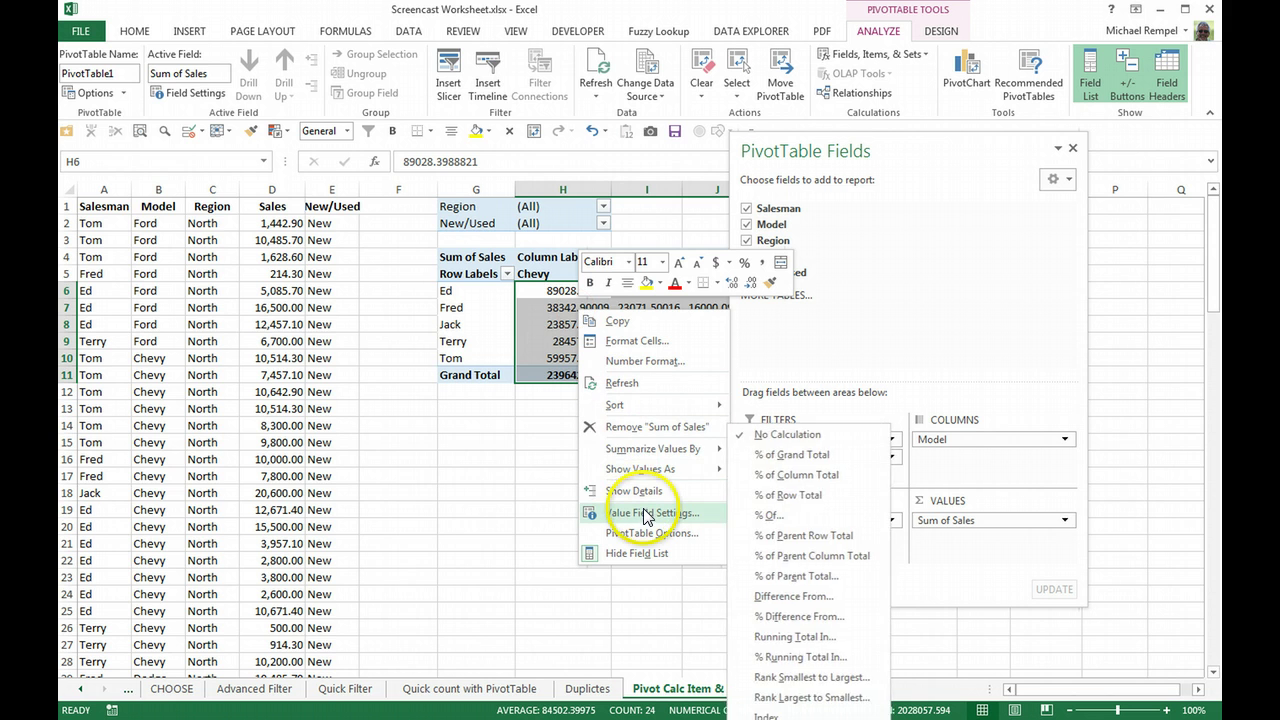
pyautogui.click(646, 512)
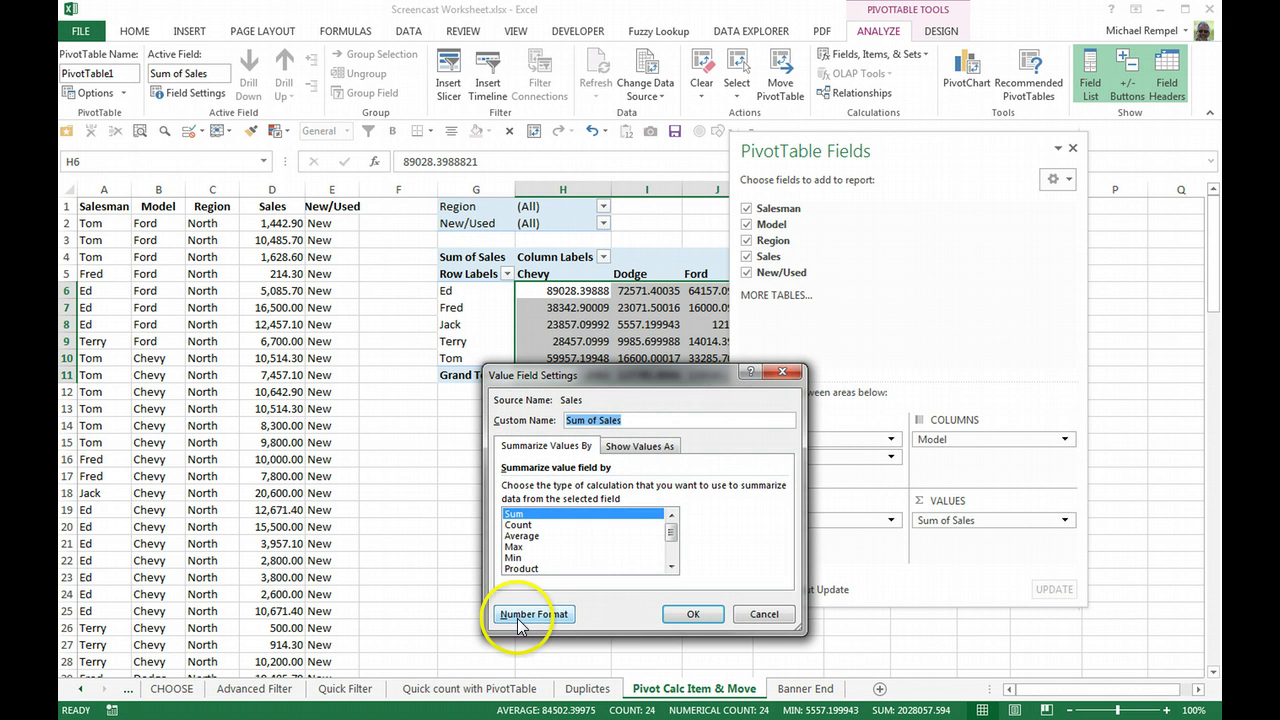
pyautogui.click(517, 614)
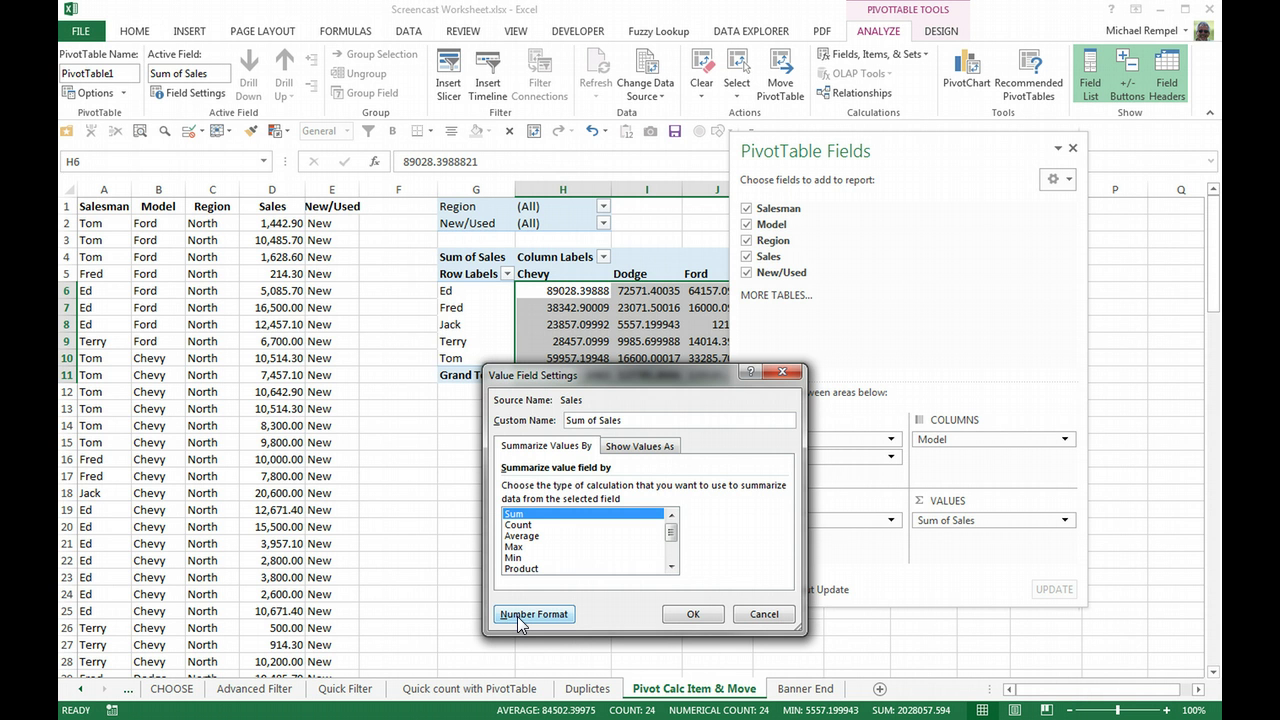
pyautogui.click(517, 614)
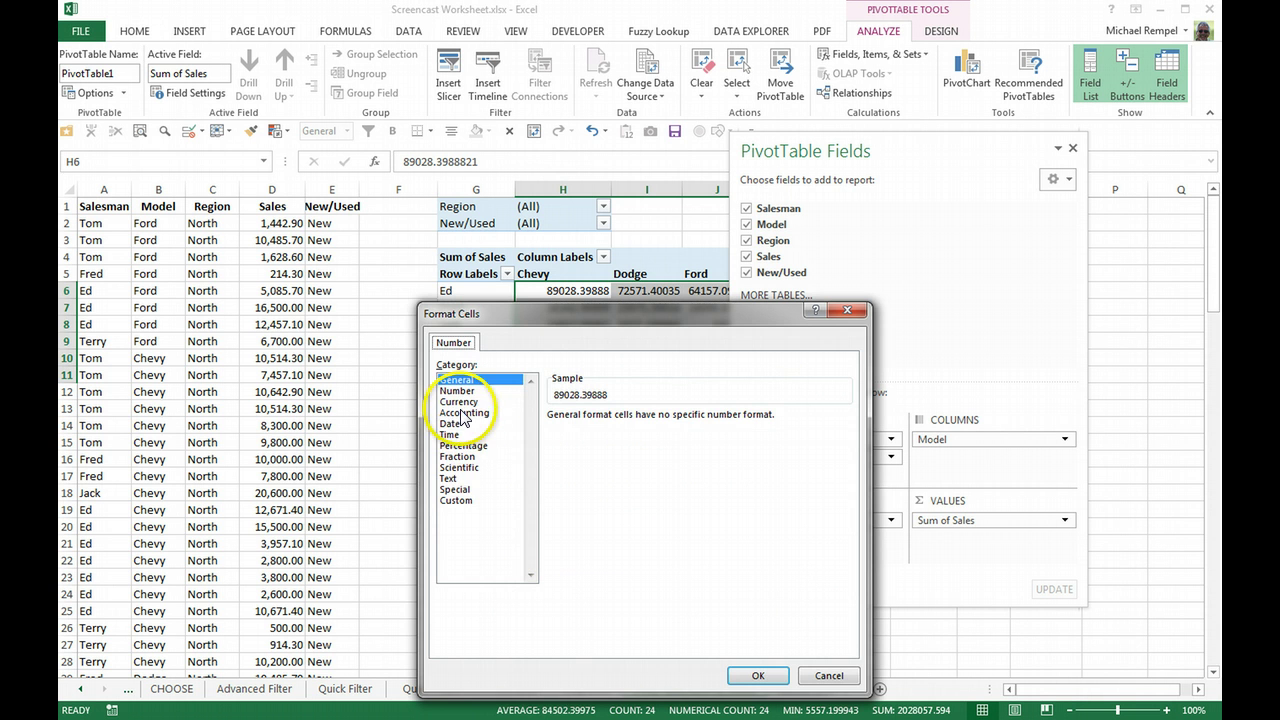
pyautogui.click(463, 413)
pyautogui.click(662, 421)
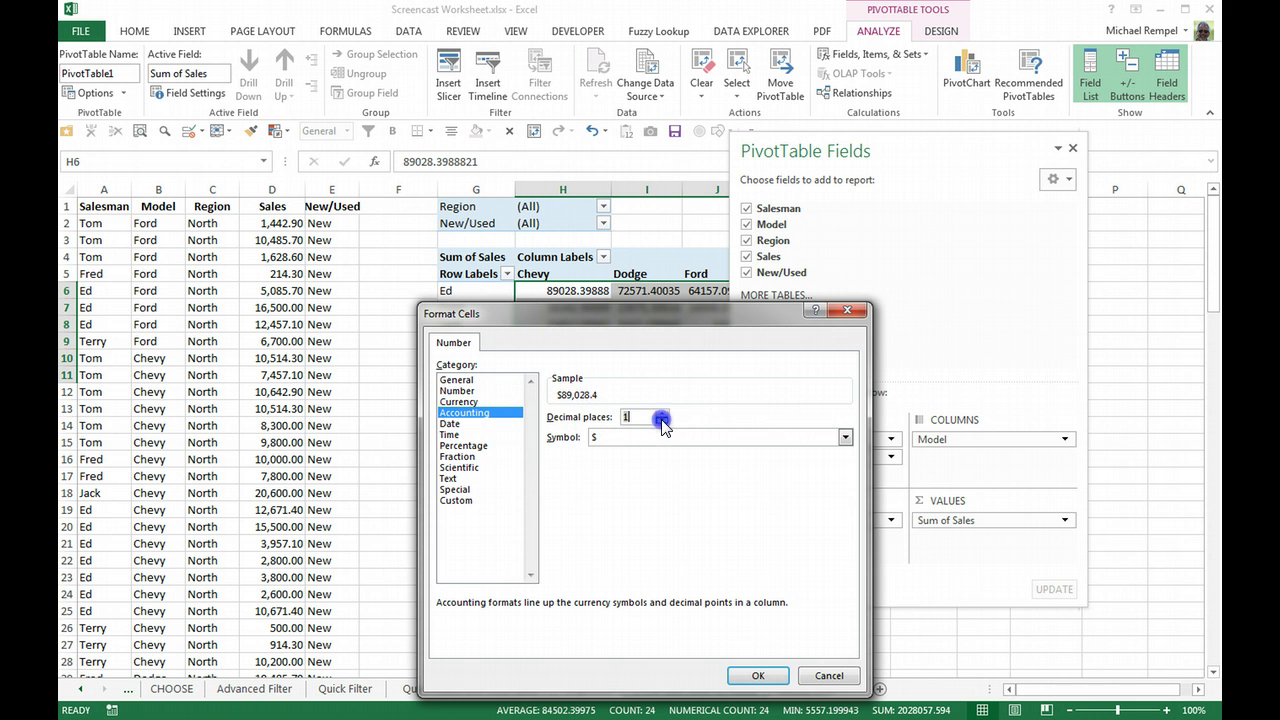
pyautogui.click(845, 437)
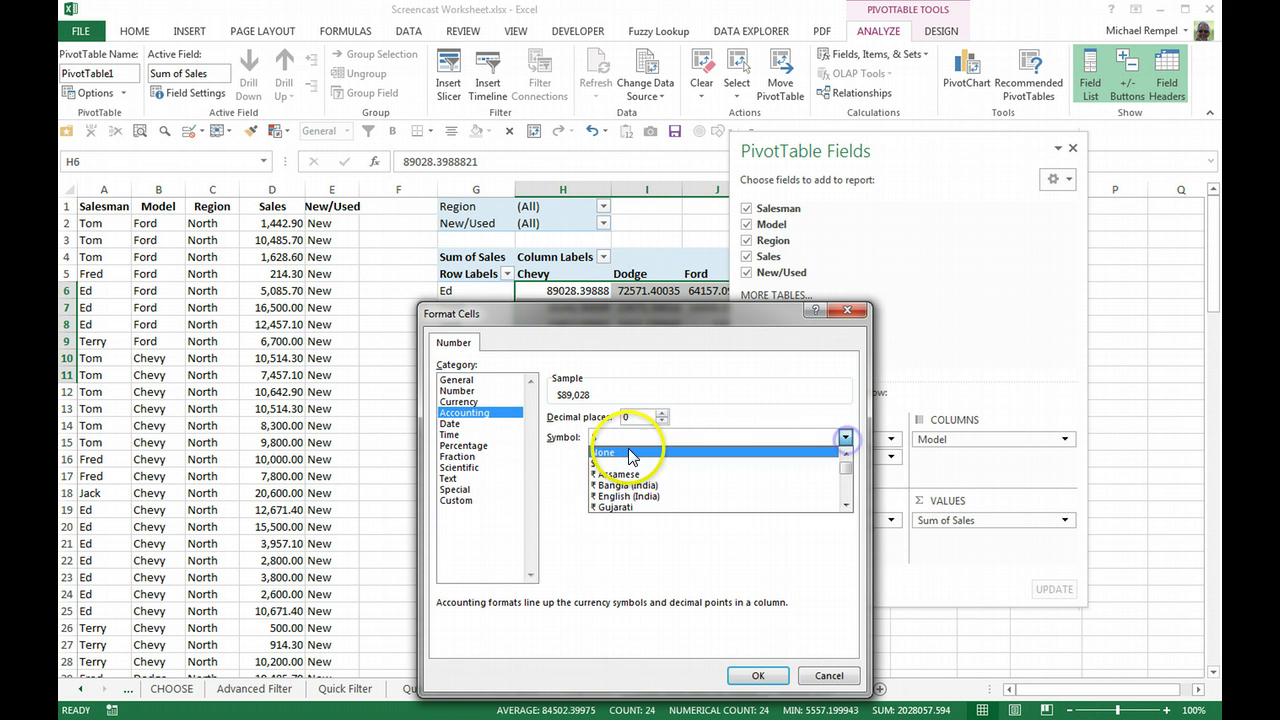
pyautogui.click(624, 452)
pyautogui.click(756, 676)
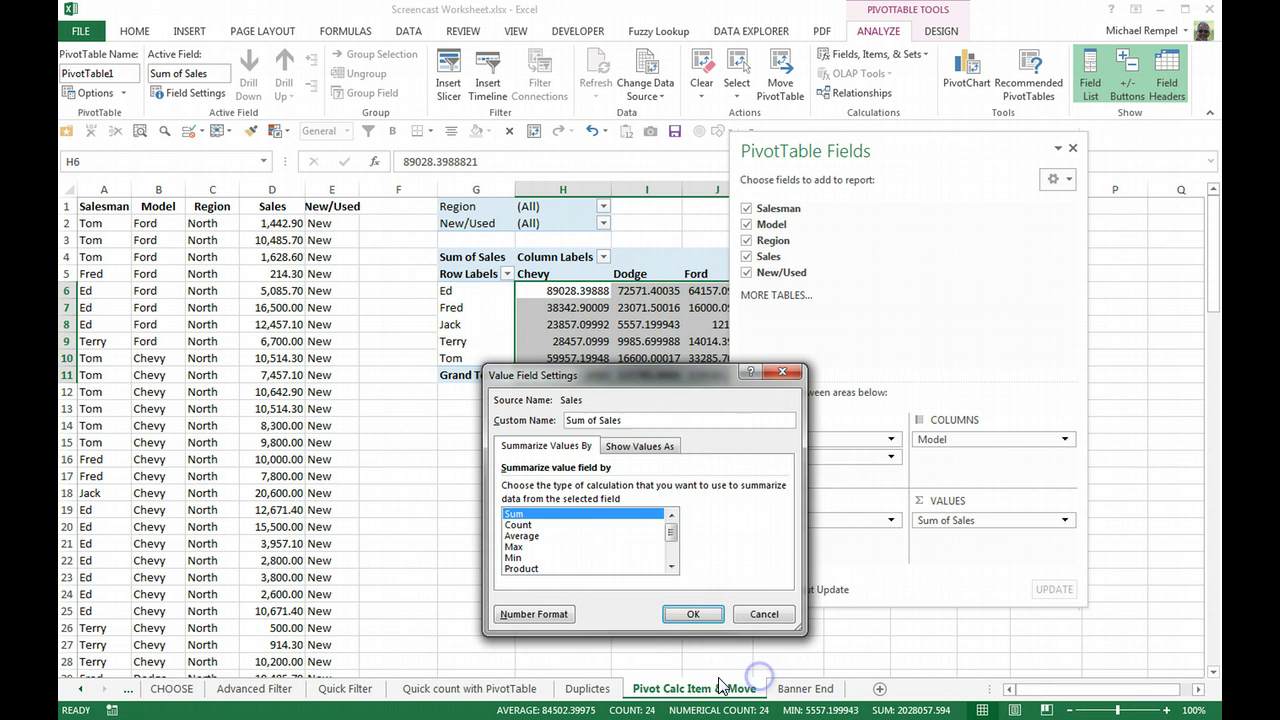
pyautogui.click(688, 615)
pyautogui.click(532, 474)
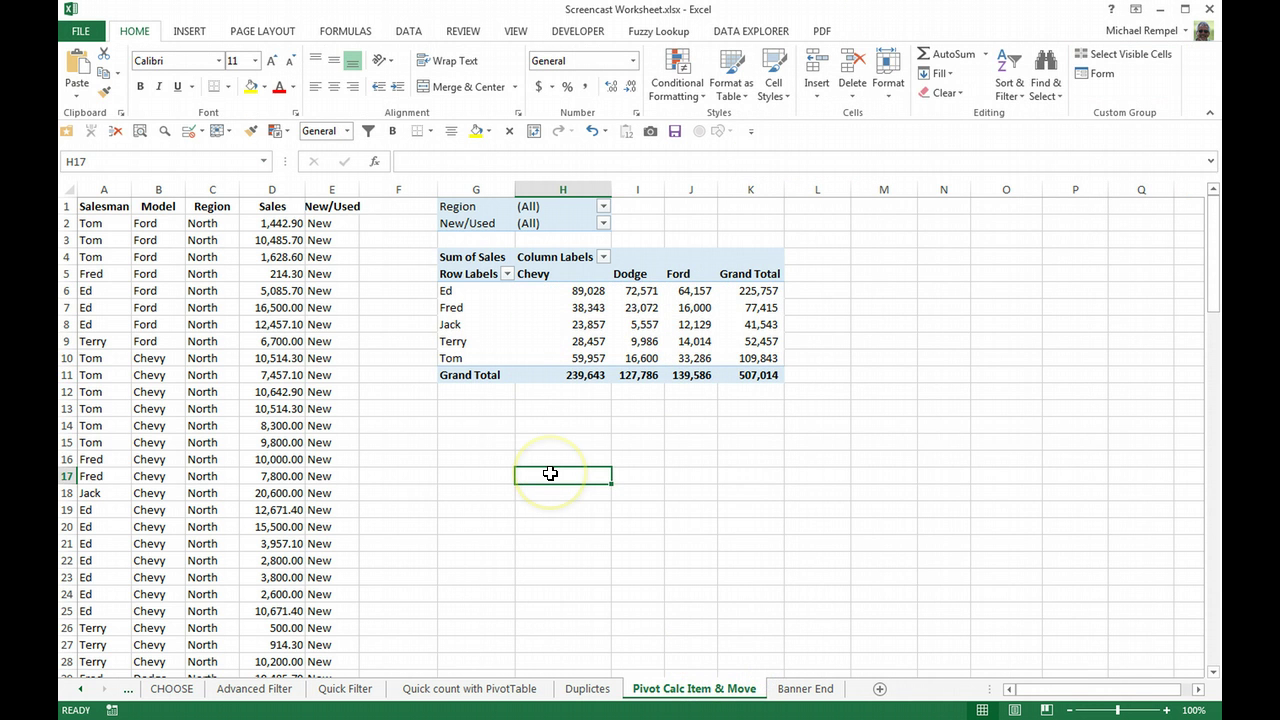
# Narrow column H slightly and move the salesman in cell G8 to the end of the PivotTable's row labels
pyautogui.moveTo(609, 186); pyautogui.dragTo(593, 185)
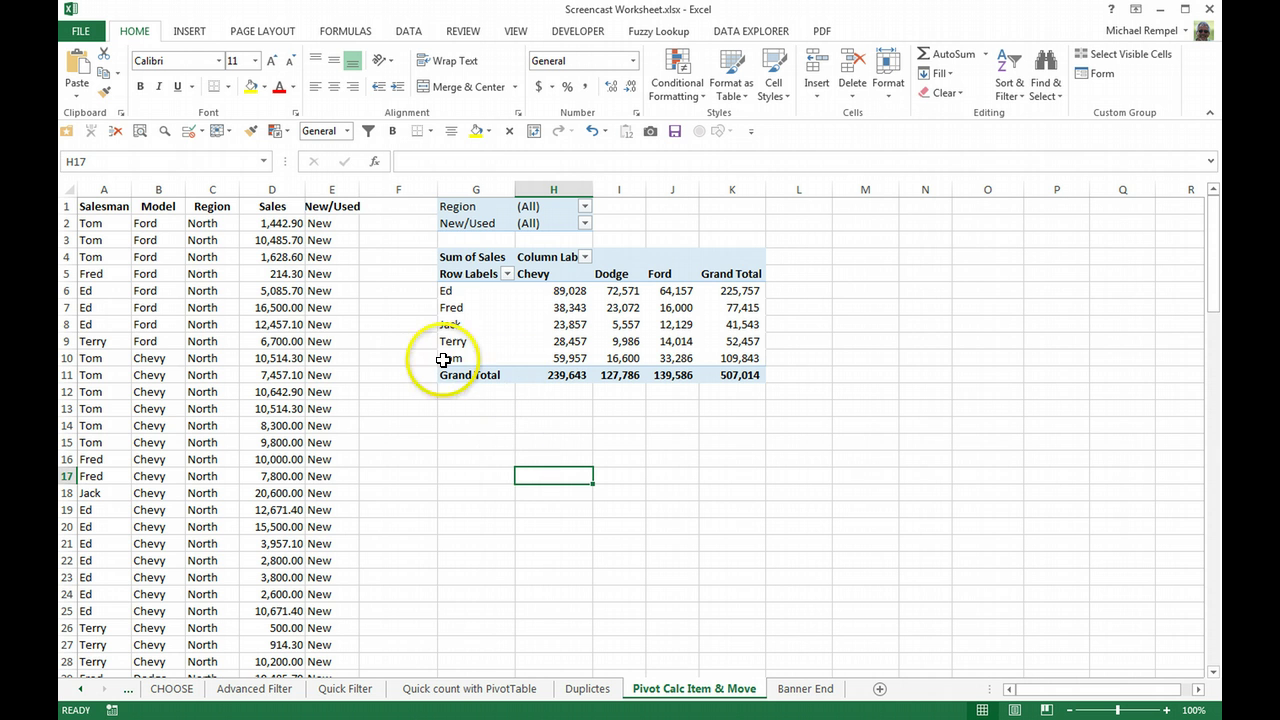
pyautogui.click(450, 325)
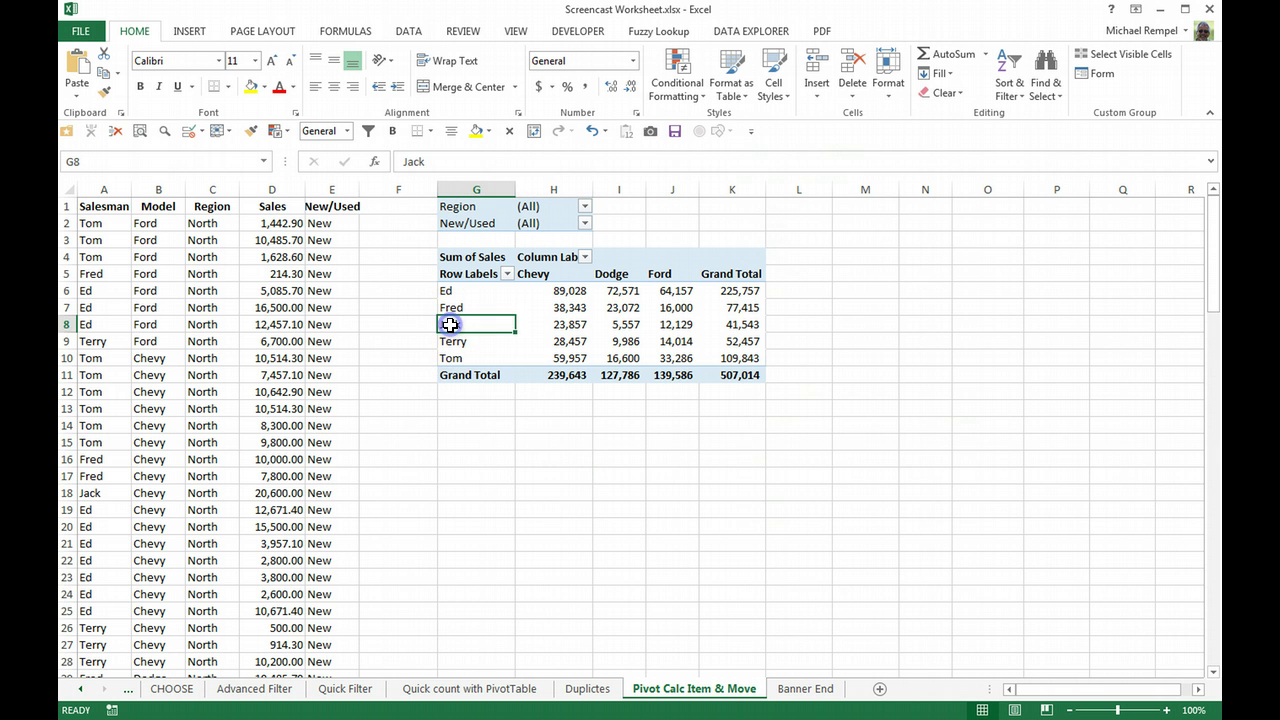
pyautogui.moveTo(450, 325)
pyautogui.mouseDown()
pyautogui.moveTo(447, 368)
pyautogui.moveTo(449, 323)
pyautogui.mouseUp()
pyautogui.rightClick(451, 327)
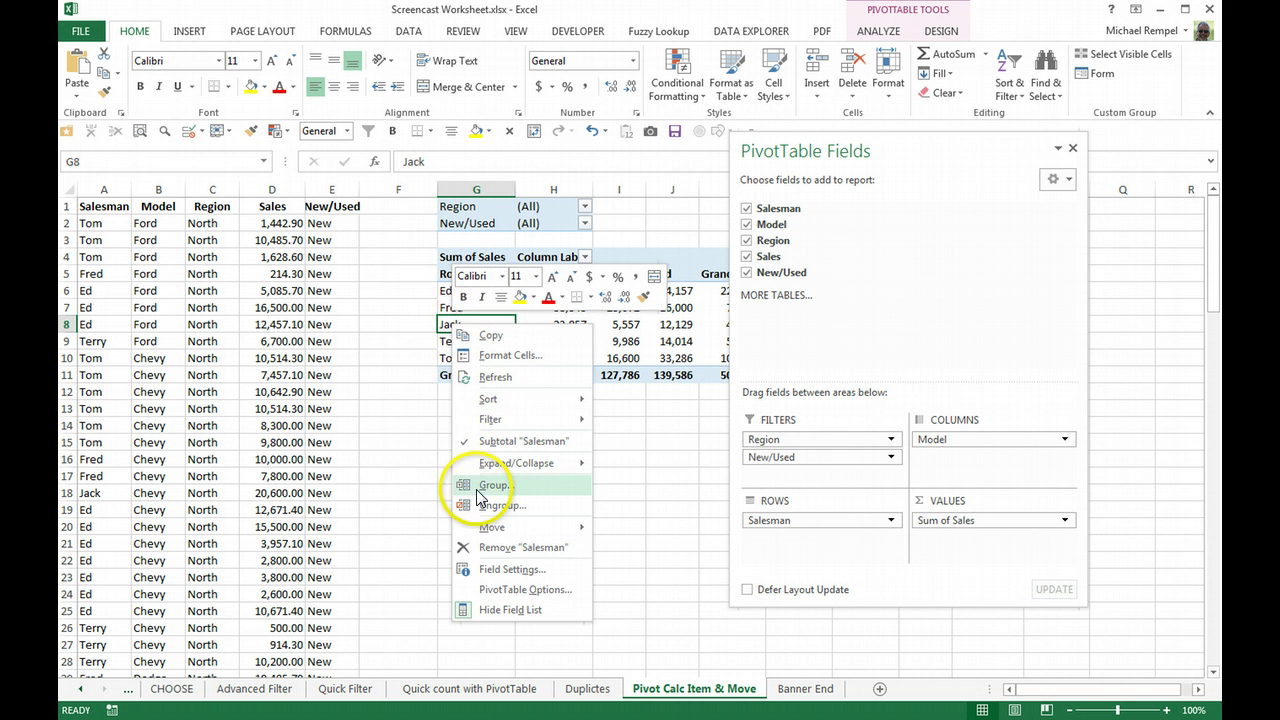
pyautogui.moveTo(490, 535)
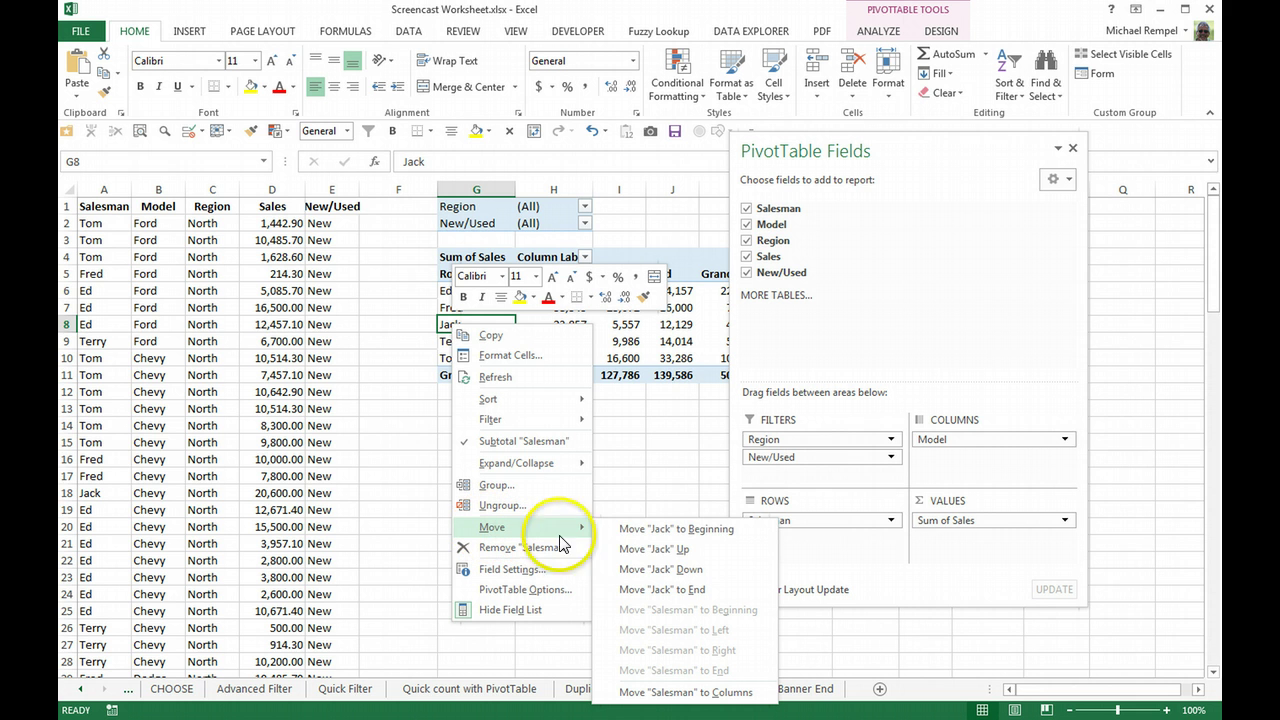
pyautogui.click(660, 590)
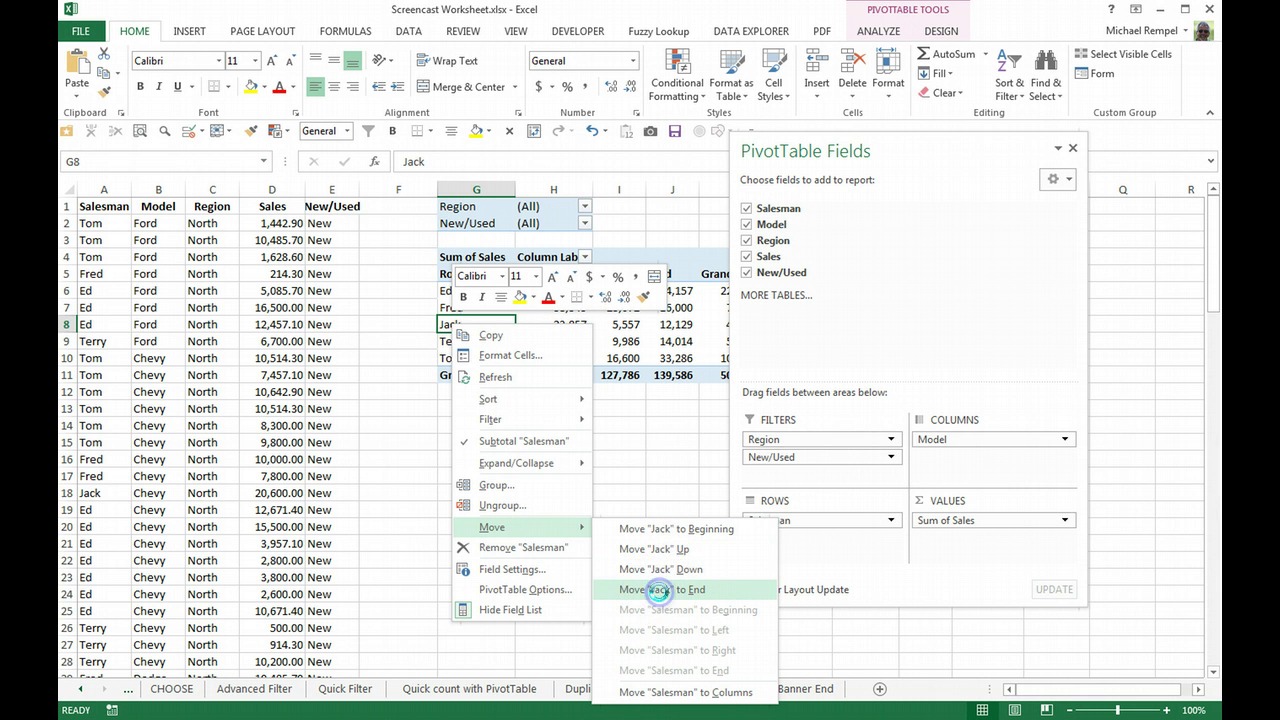
pyautogui.click(466, 457)
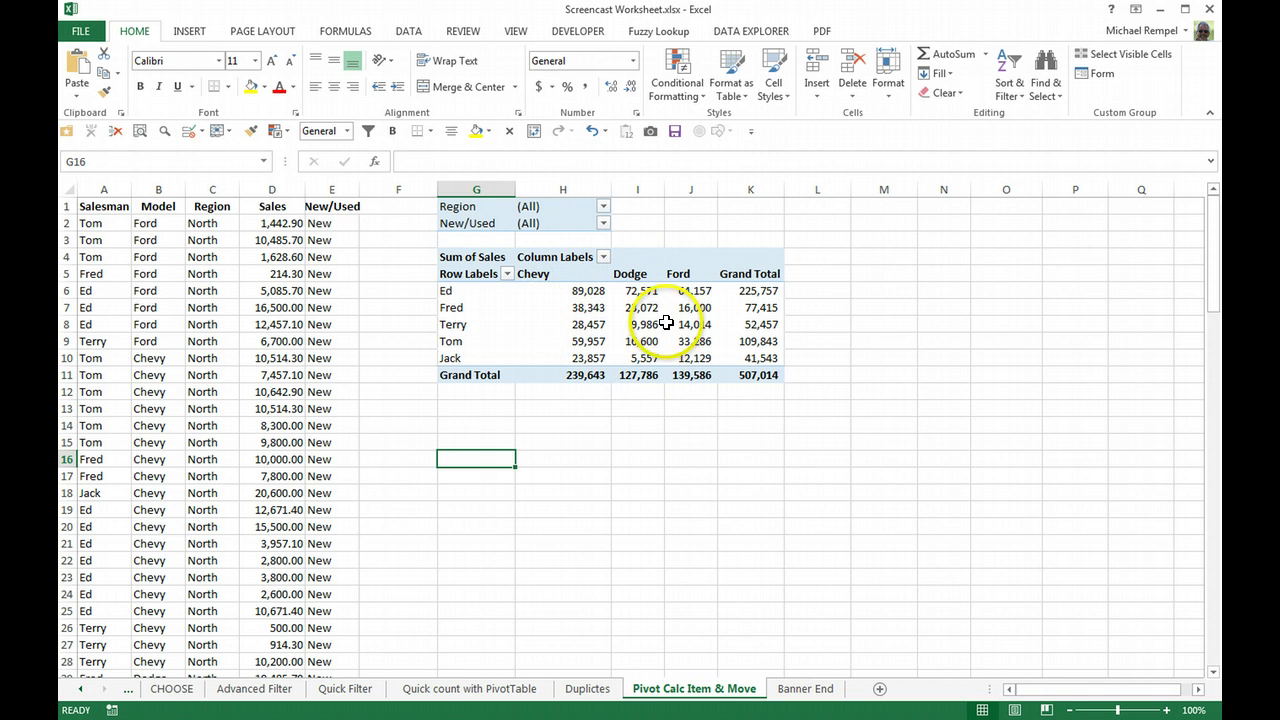
# Move the Ford item up one position among the PivotTable's column labels, ahead of Dodge
pyautogui.rightClick(683, 277)
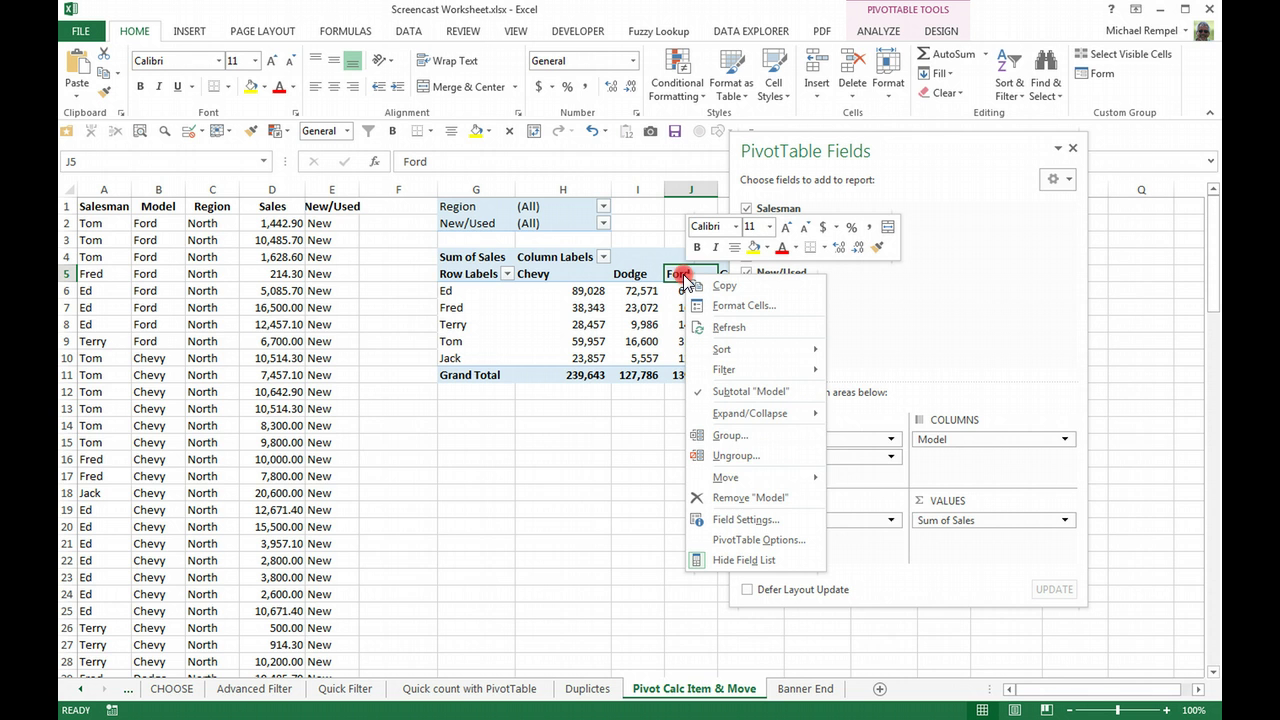
pyautogui.moveTo(770, 478)
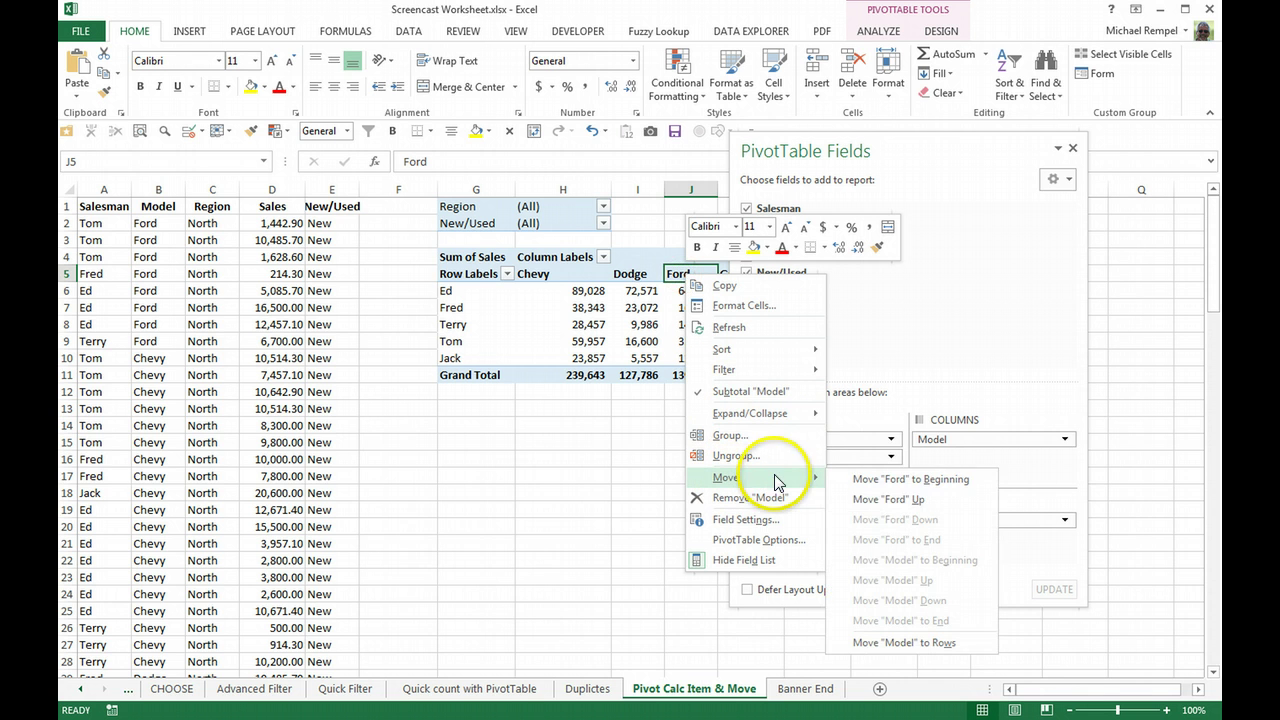
pyautogui.click(866, 501)
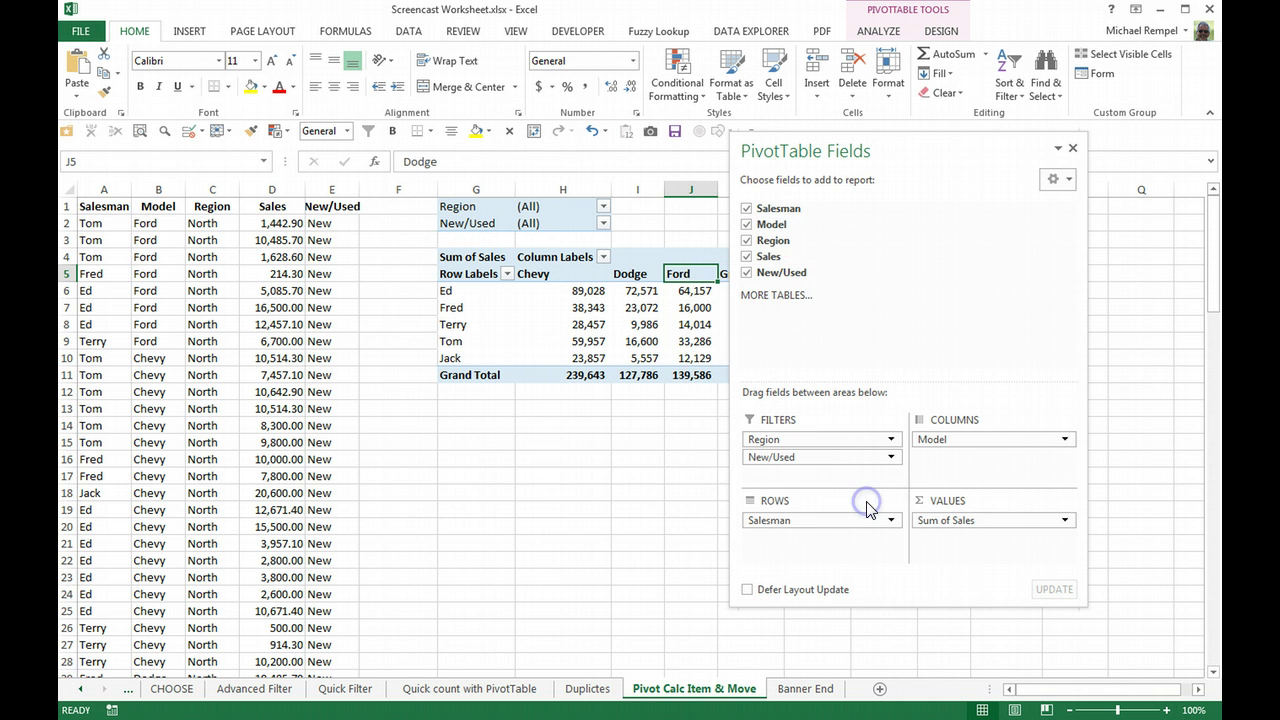
pyautogui.click(666, 490)
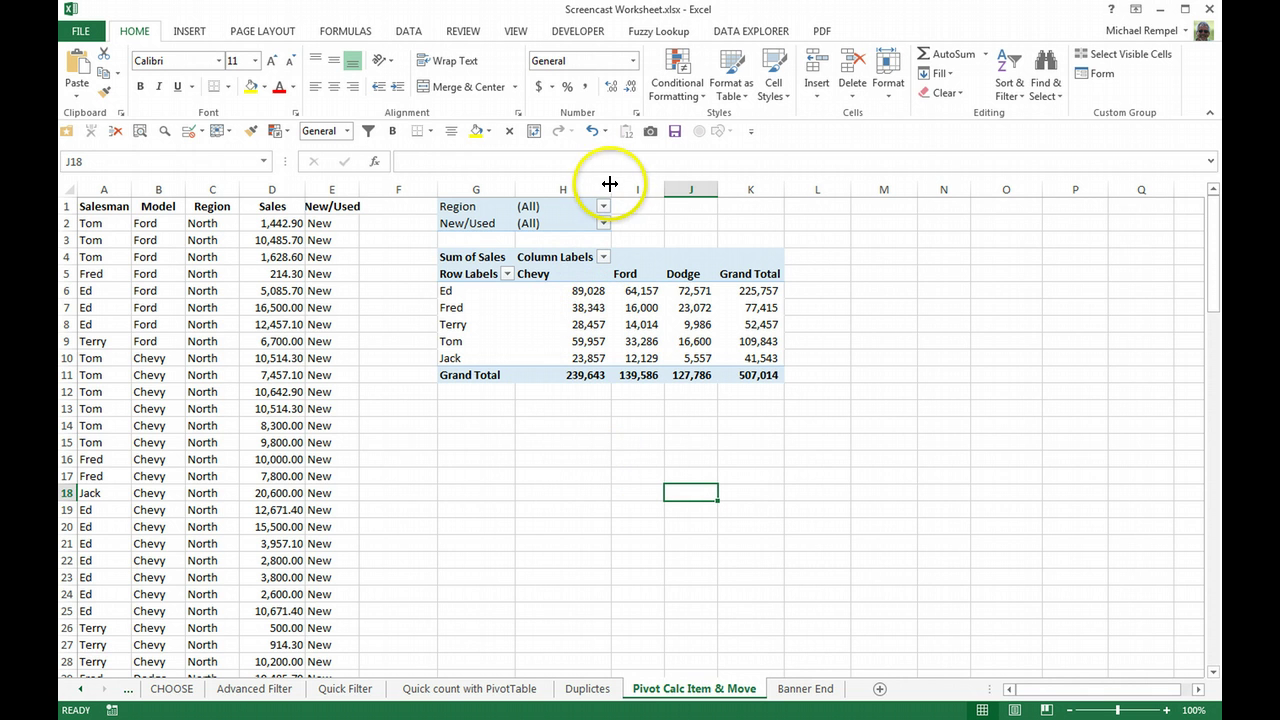
# Narrow column H to fit the Chevy values and switch to the Banner End sheet
pyautogui.moveTo(610, 184); pyautogui.dragTo(574, 184)
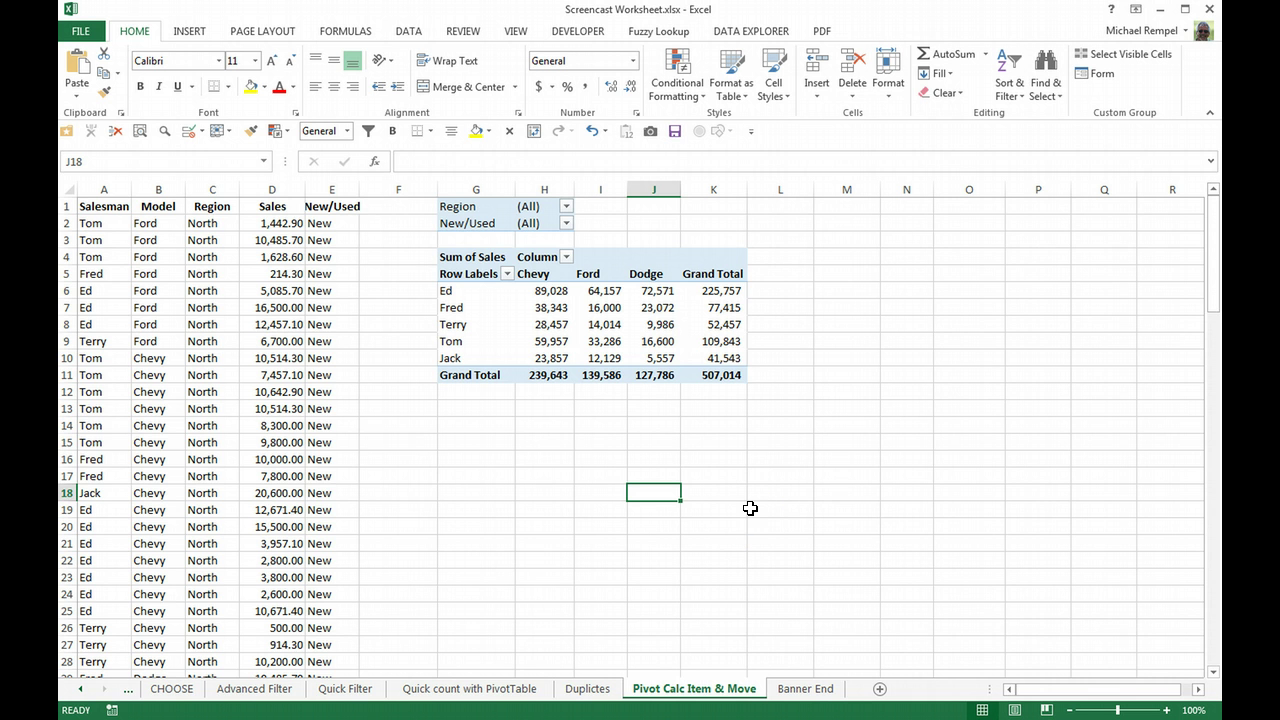
pyautogui.click(810, 688)
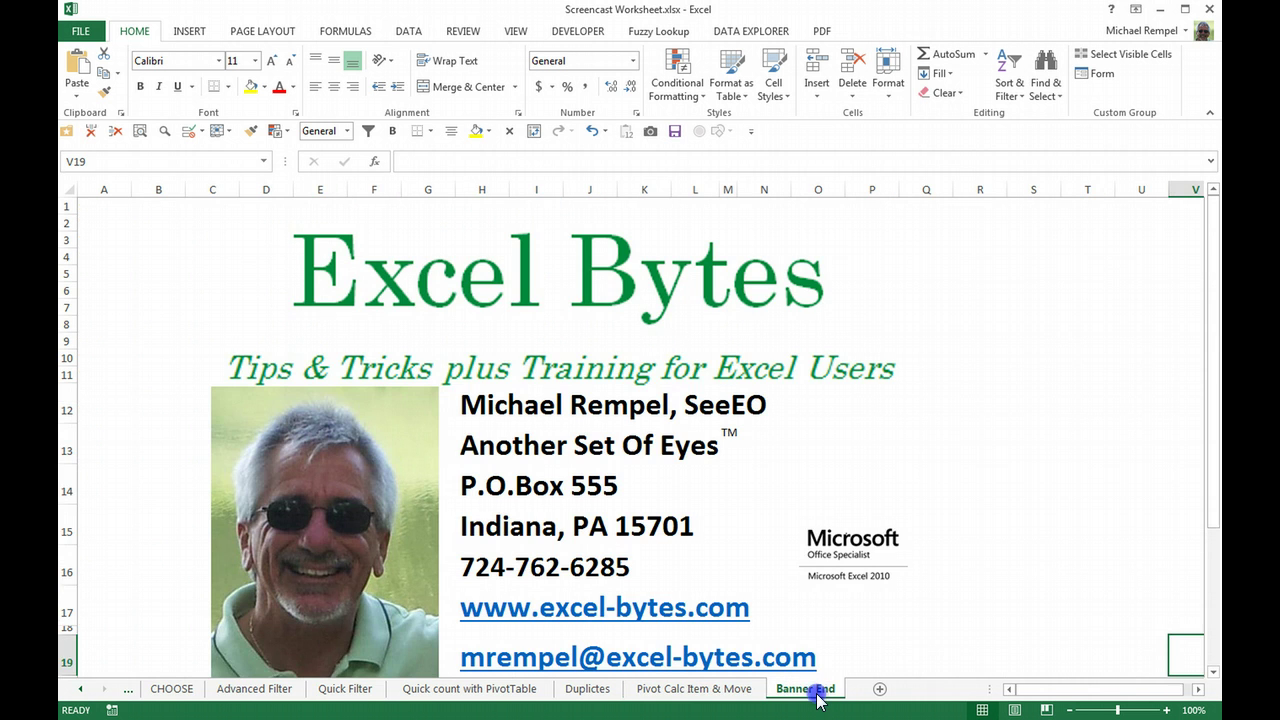